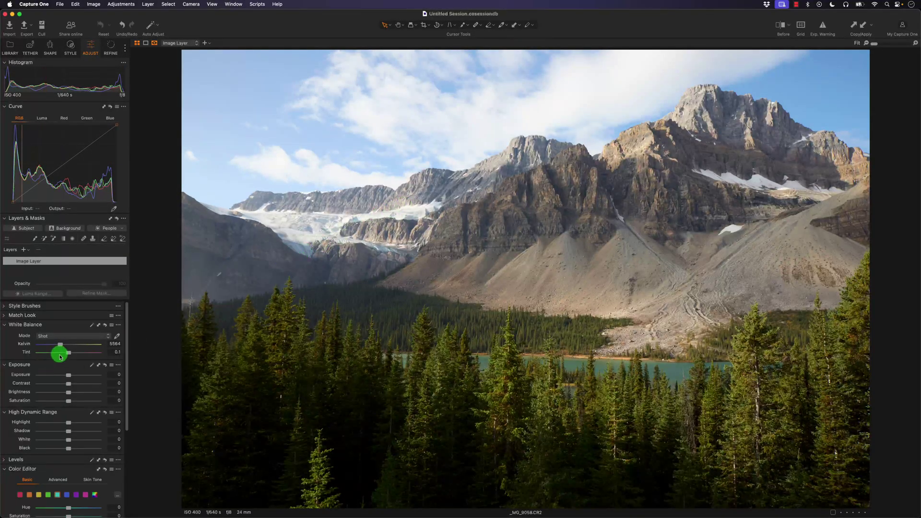
# - Scroll the Adjust tab down to the Color Editor
pyautogui.scroll(-5, 126, 336)
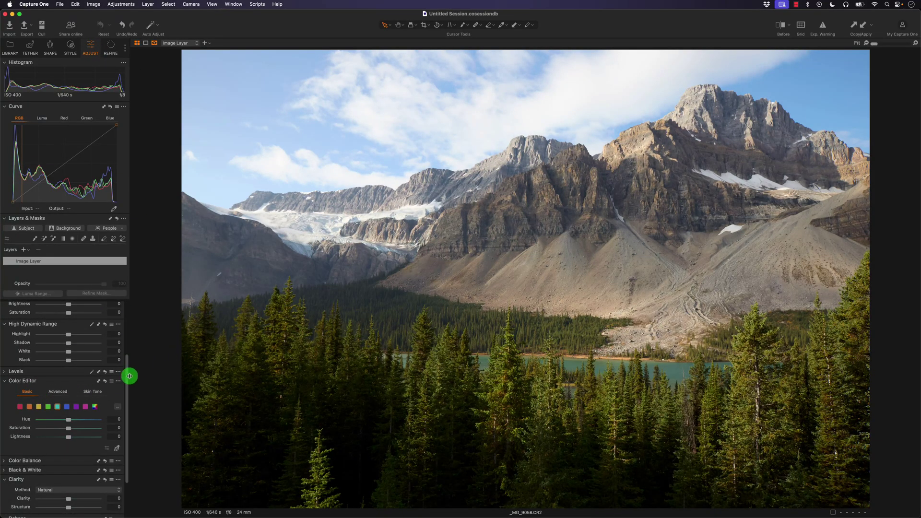
pyautogui.scroll(-2, 128, 378)
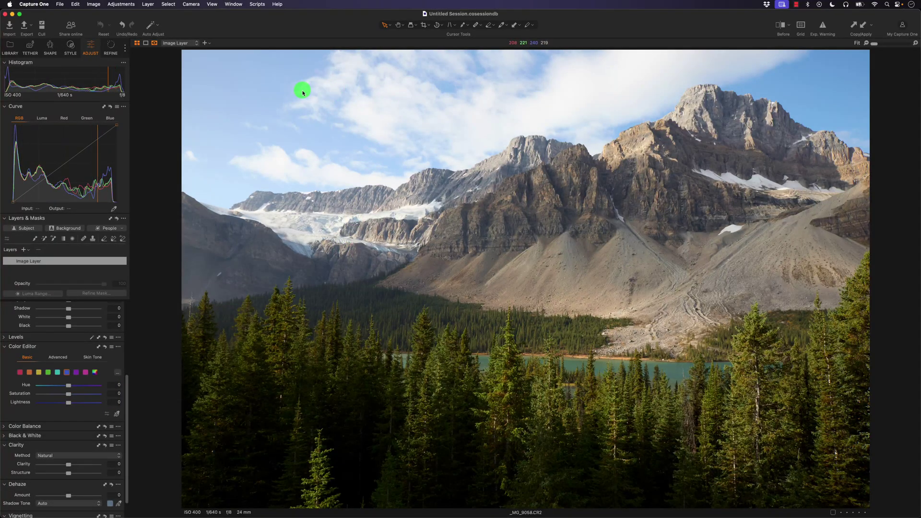
# - Deepen the blues to hue −12.4, saturation 56.3, lightness −22, then pick the red range
pyautogui.click(67, 374)
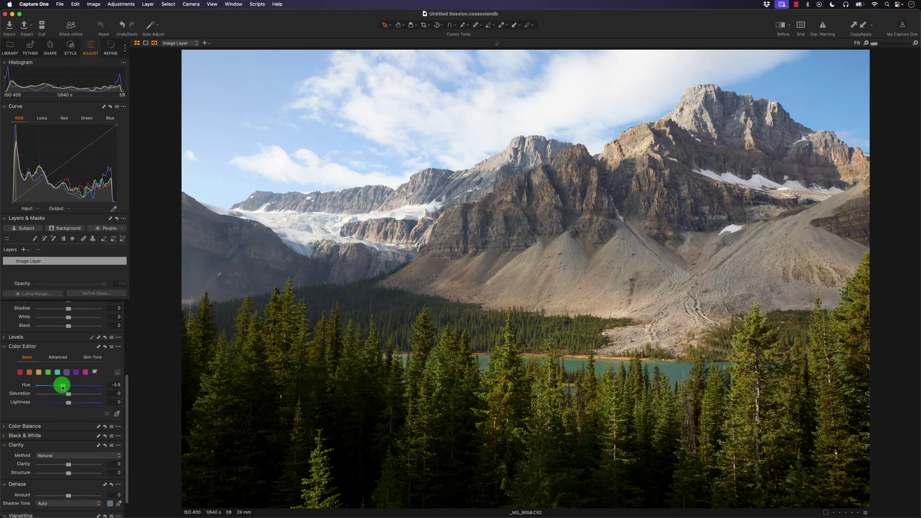
pyautogui.moveTo(63, 387)
pyautogui.mouseDown()
pyautogui.moveTo(42, 387)
pyautogui.moveTo(55, 387)
pyautogui.mouseUp()
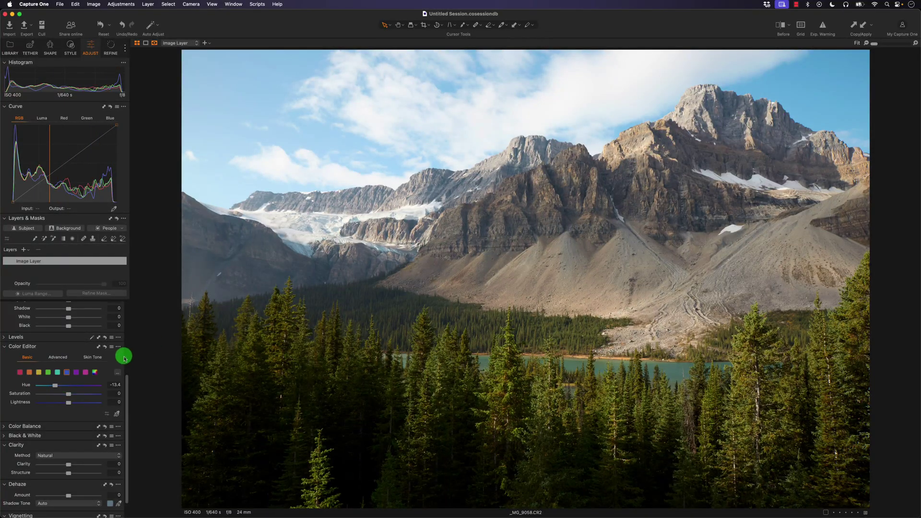
pyautogui.moveTo(70, 397); pyautogui.dragTo(90, 398)
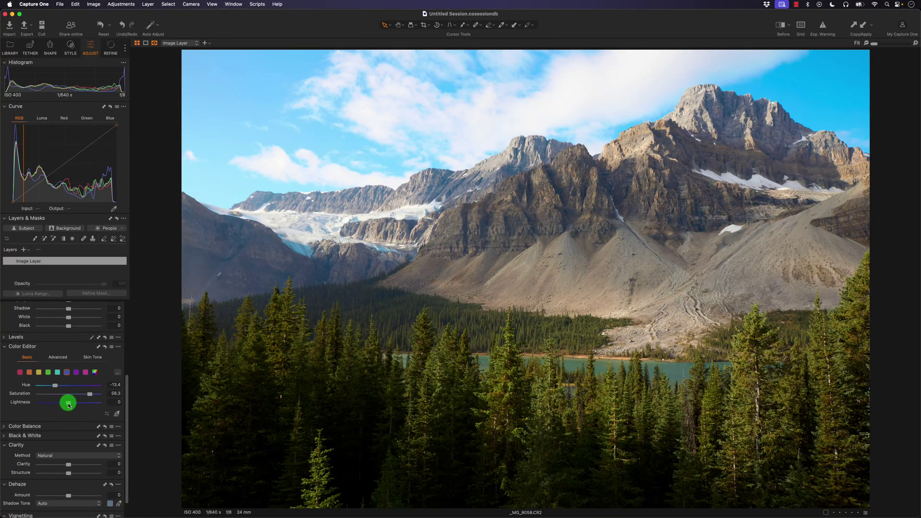
pyautogui.moveTo(69, 406)
pyautogui.mouseDown()
pyautogui.moveTo(37, 406)
pyautogui.moveTo(83, 405)
pyautogui.moveTo(42, 405)
pyautogui.moveTo(60, 406)
pyautogui.mouseUp()
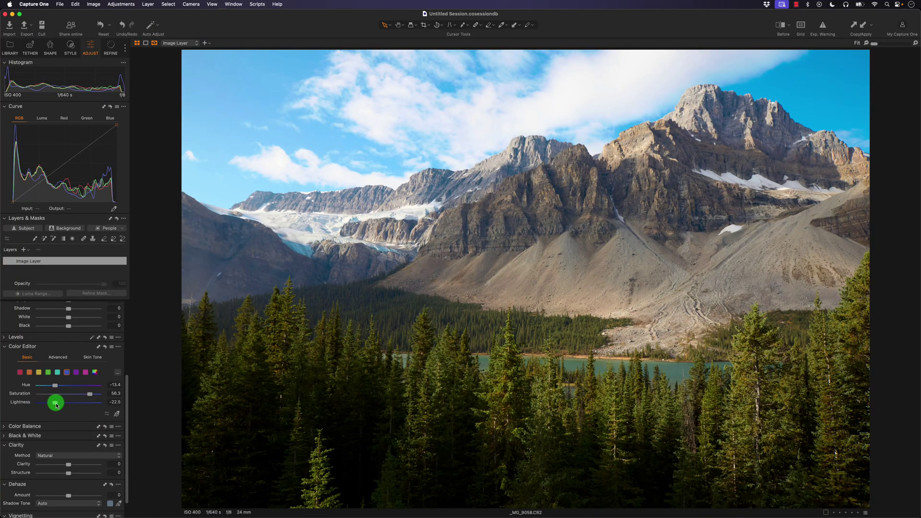
pyautogui.moveTo(58, 406); pyautogui.dragTo(65, 409)
pyautogui.click(23, 374)
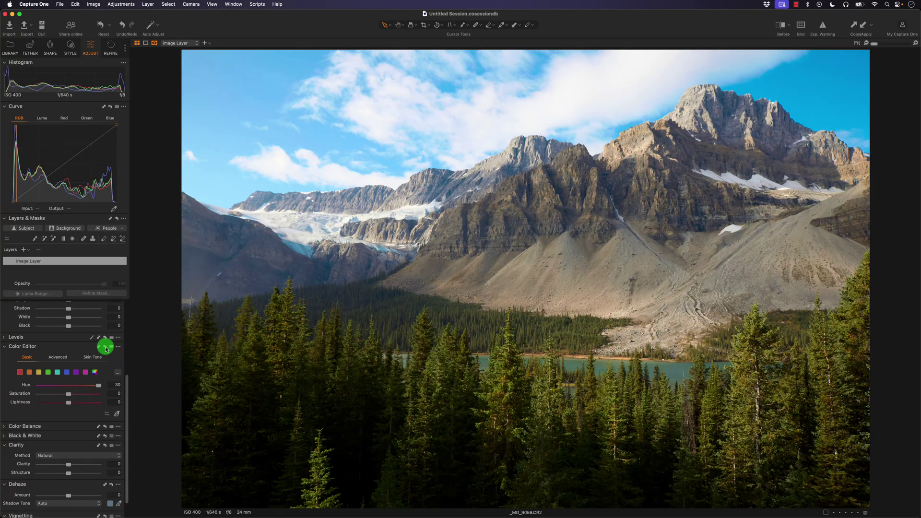
# - Compare before and after, then raise red saturation to 80 with lightness kept at 0
pyautogui.click(105, 347)
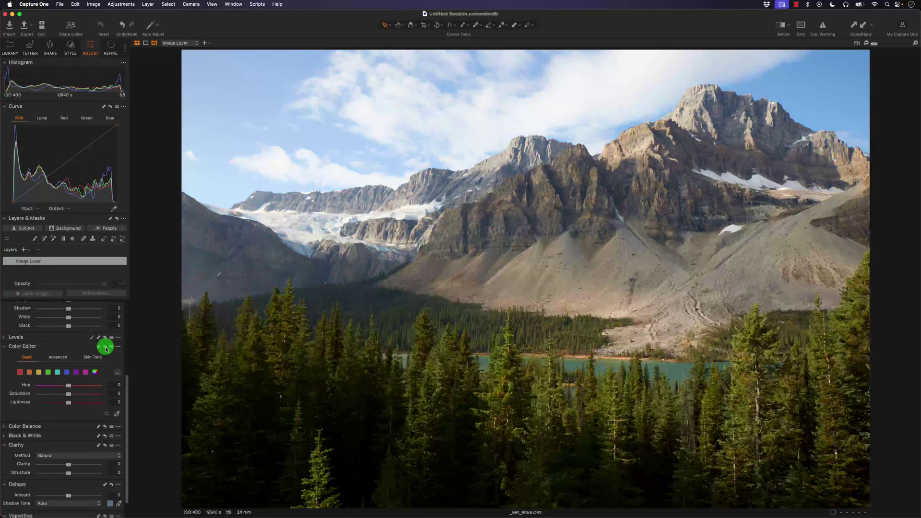
pyautogui.click(106, 347)
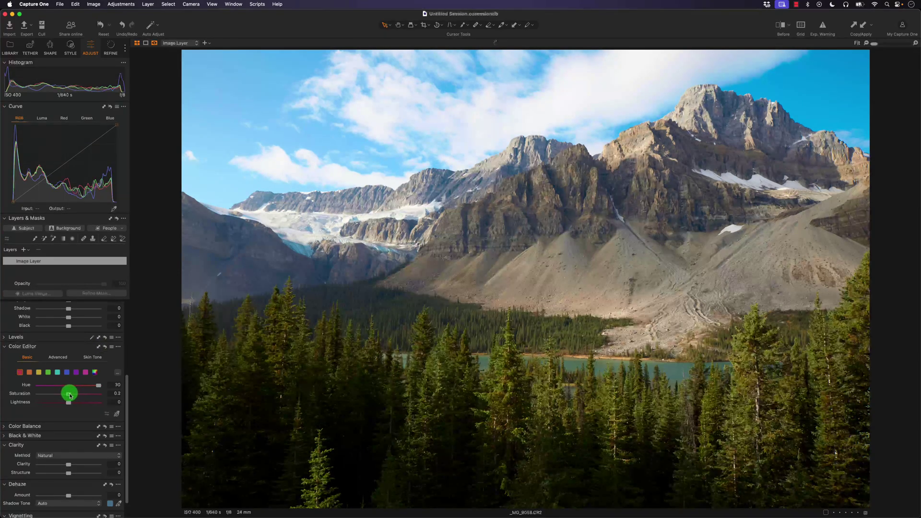
pyautogui.moveTo(70, 395); pyautogui.dragTo(113, 391)
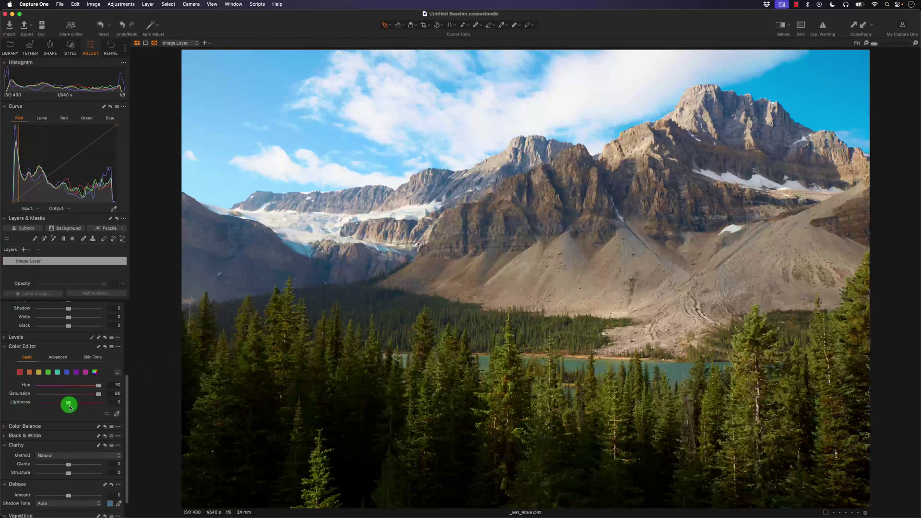
pyautogui.moveTo(68, 405)
pyautogui.mouseDown()
pyautogui.moveTo(45, 402)
pyautogui.moveTo(79, 407)
pyautogui.mouseUp()
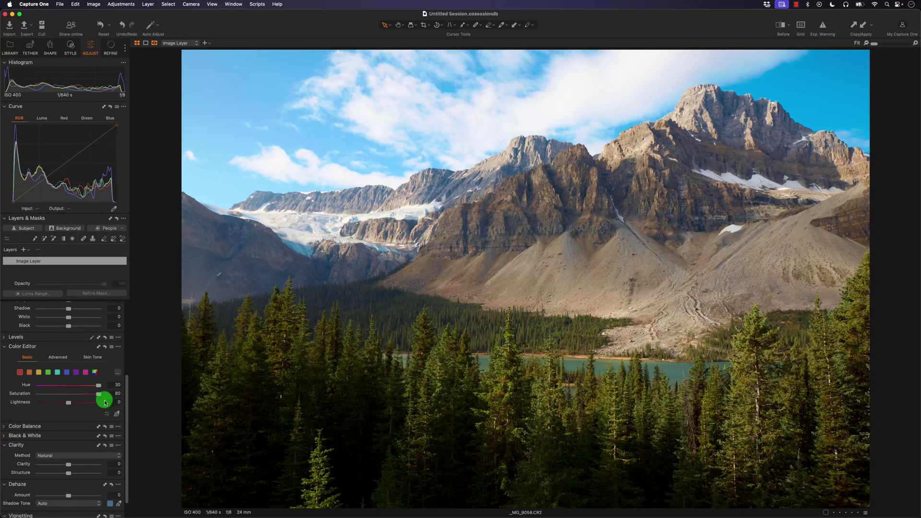
pyautogui.click(40, 377)
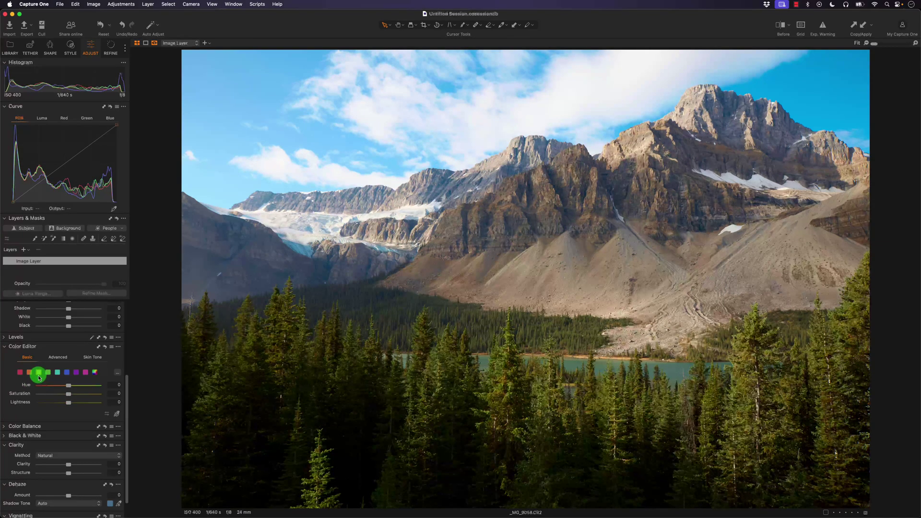
# - Shift the yellows toward orange: hue −23.7, saturation 23.8, lightness 0.2
pyautogui.click(40, 378)
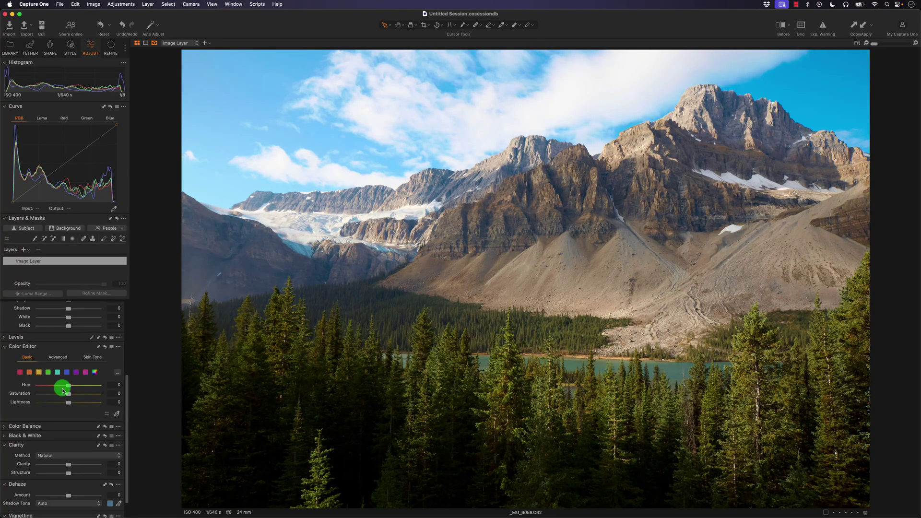
pyautogui.moveTo(67, 389); pyautogui.dragTo(47, 386)
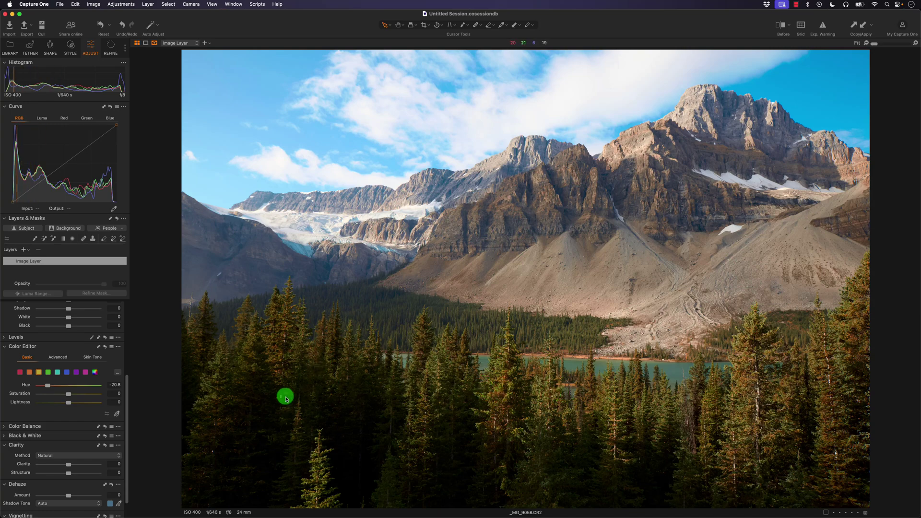
pyautogui.moveTo(76, 399)
pyautogui.mouseDown()
pyautogui.moveTo(70, 393)
pyautogui.moveTo(77, 394)
pyautogui.mouseUp()
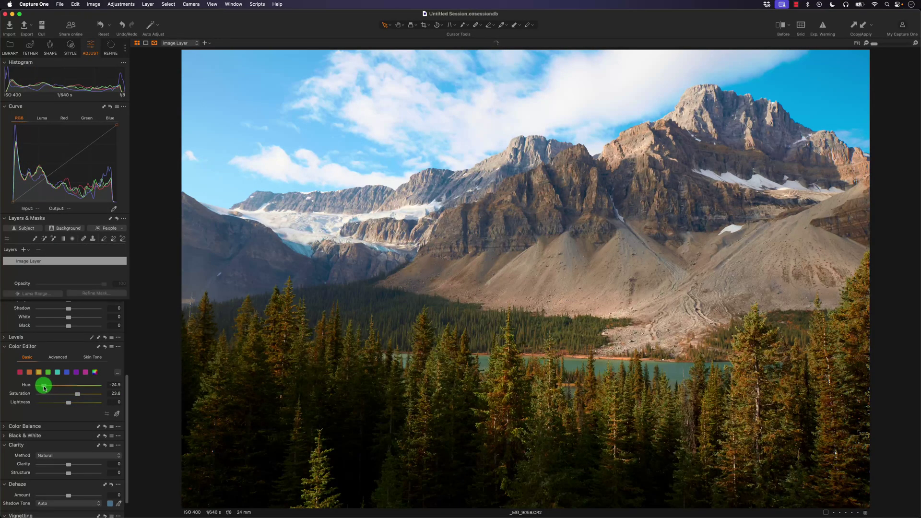
pyautogui.moveTo(41, 388); pyautogui.dragTo(68, 407)
pyautogui.click(68, 403)
# - Raise the orange range's saturation to 51.4
pyautogui.click(30, 372)
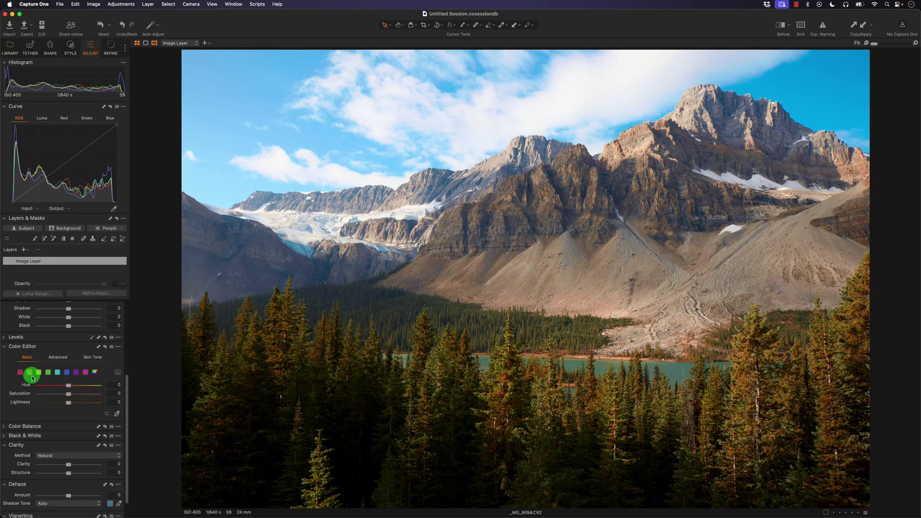
pyautogui.click(82, 404)
pyautogui.moveTo(82, 404)
pyautogui.mouseDown()
pyautogui.moveTo(73, 398)
pyautogui.moveTo(89, 400)
pyautogui.mouseUp()
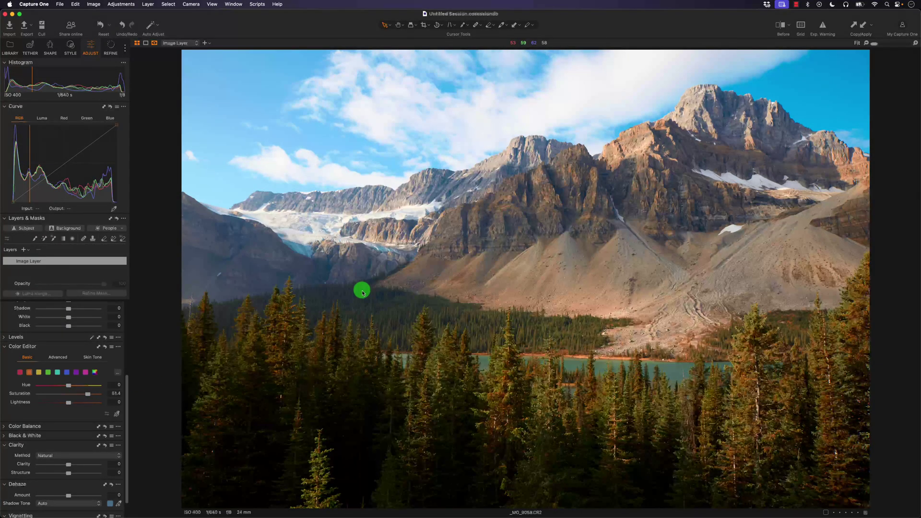
pyautogui.press('y')
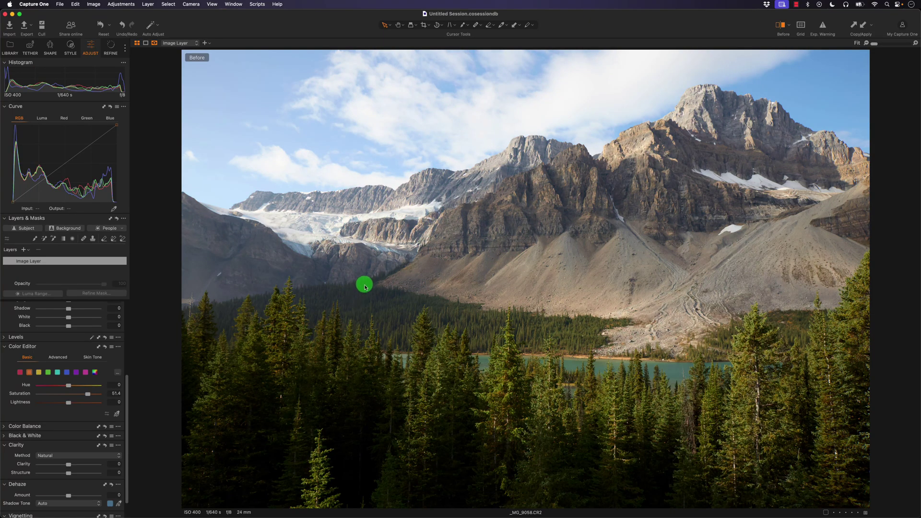
pyautogui.press('y')
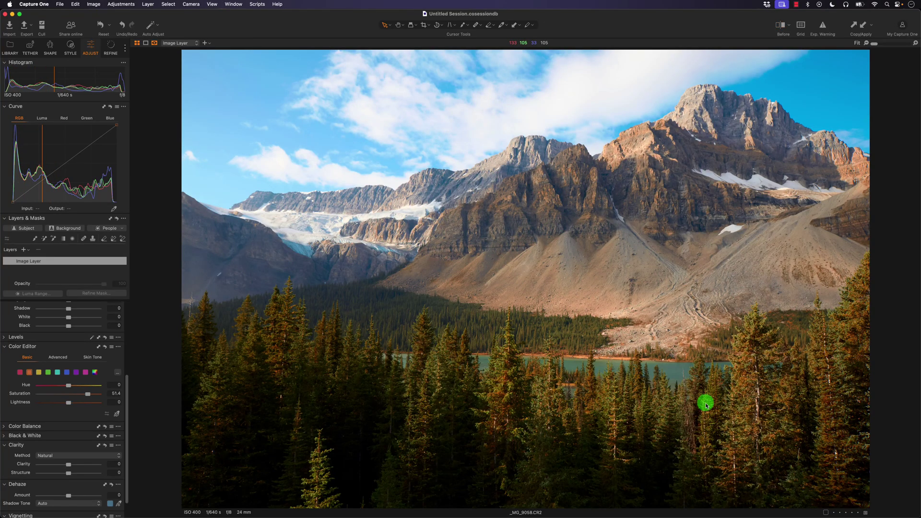
pyautogui.press('y')
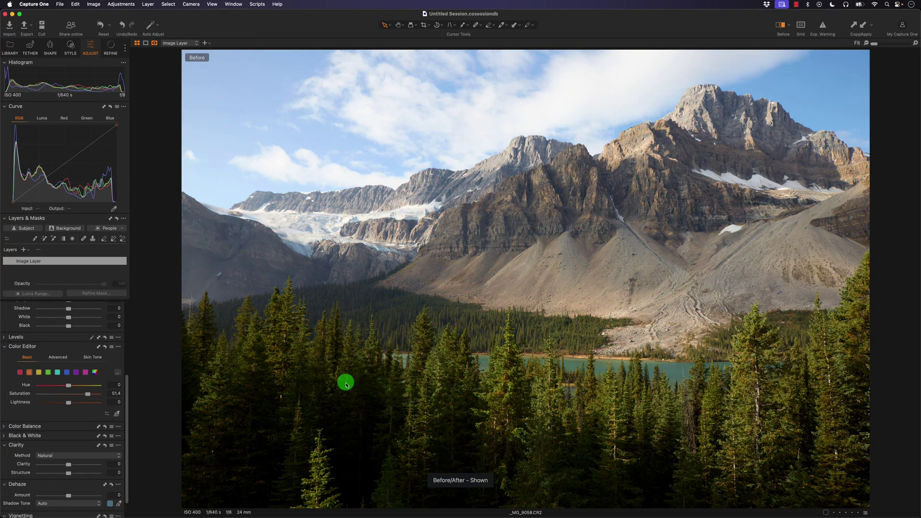
pyautogui.press('y')
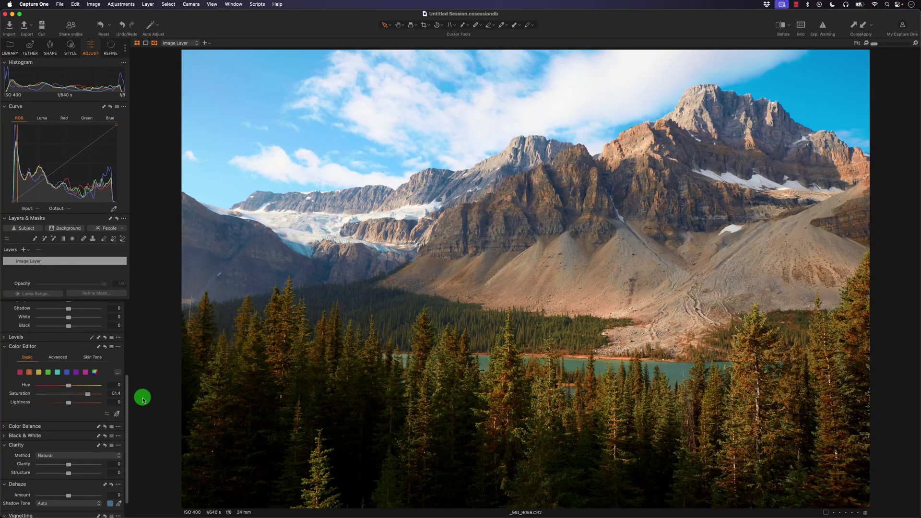
pyautogui.moveTo(127, 400); pyautogui.dragTo(132, 339)
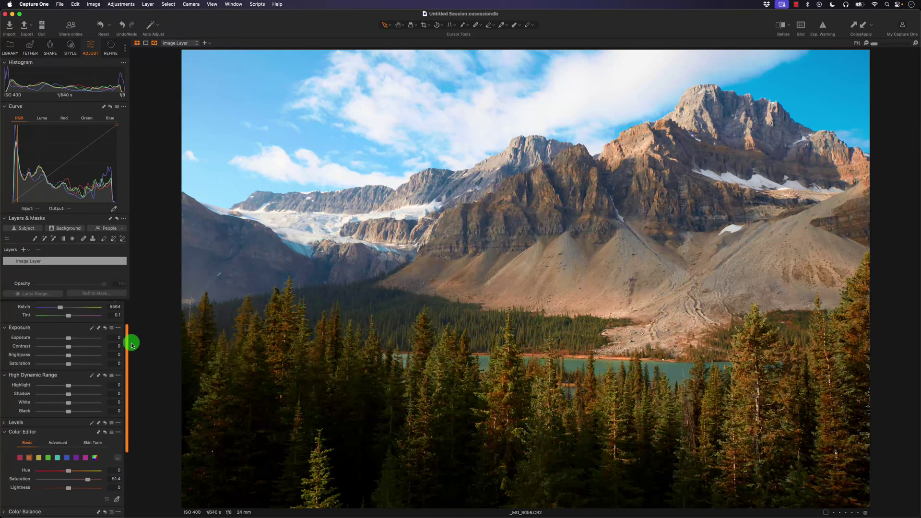
# - Add and delete a trial layer, then add the filled adjustment layer Filled Layer 1
pyautogui.click(24, 250)
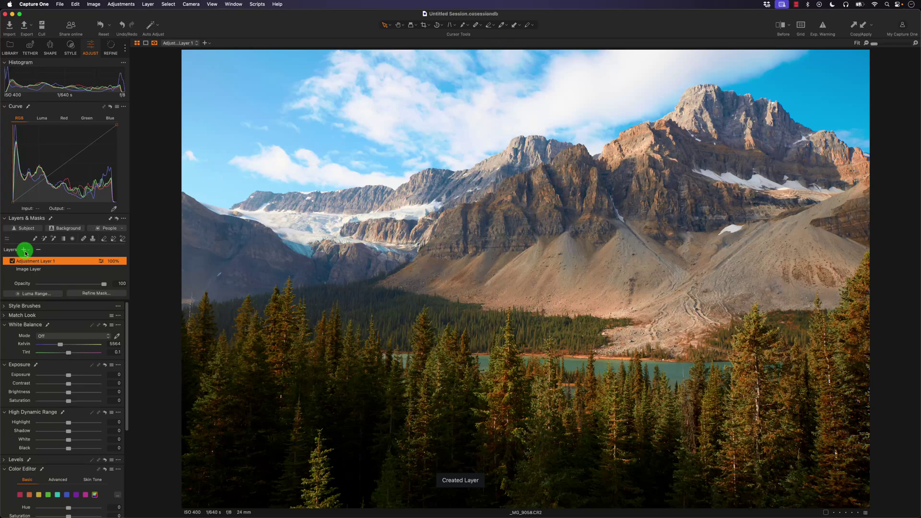
pyautogui.click(43, 250)
pyautogui.click(29, 251)
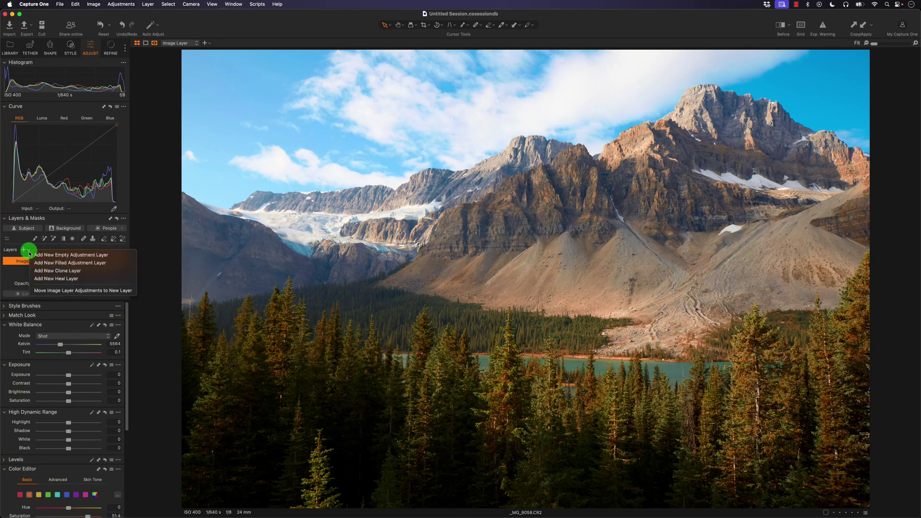
pyautogui.click(56, 263)
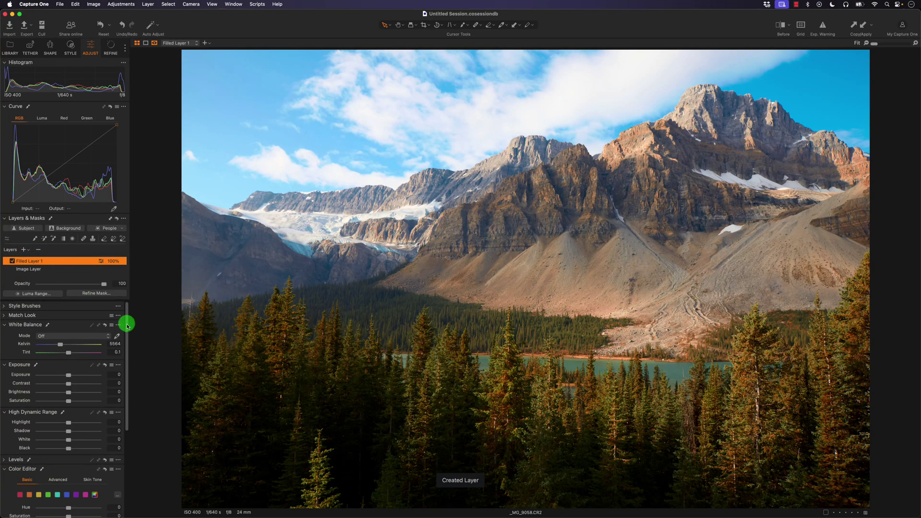
pyautogui.moveTo(128, 326); pyautogui.dragTo(126, 384)
# - Experiment with the green and red hue and saturation sliders on Filled Layer 1
pyautogui.click(40, 394)
pyautogui.click(69, 410)
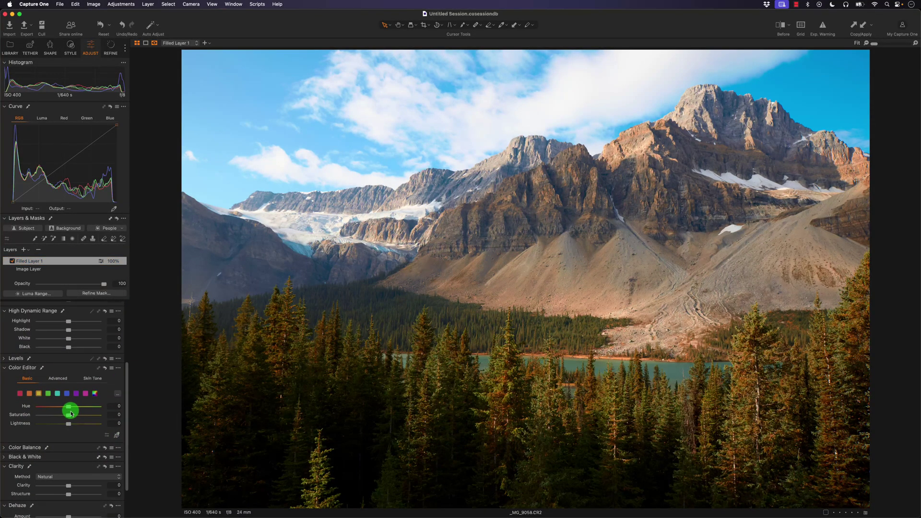
pyautogui.moveTo(47, 407)
pyautogui.mouseDown()
pyautogui.moveTo(63, 408)
pyautogui.moveTo(53, 407)
pyautogui.mouseUp()
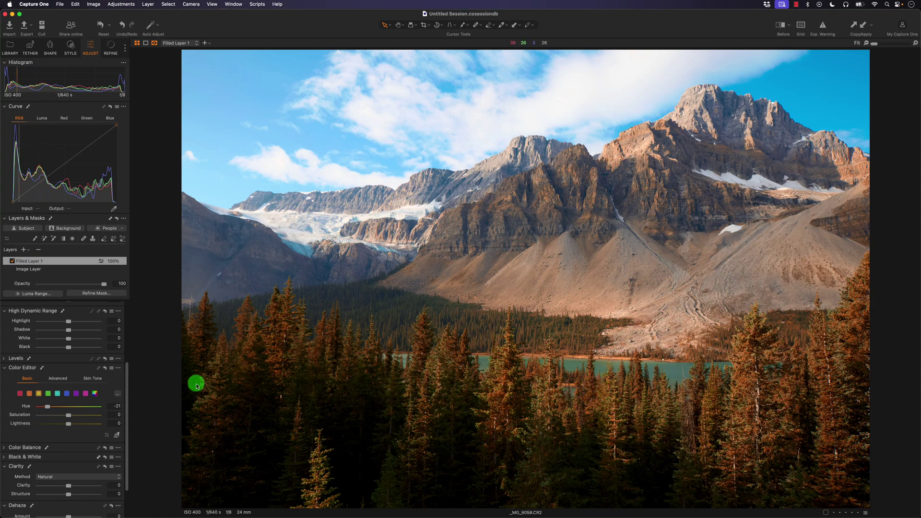
pyautogui.moveTo(42, 409); pyautogui.dragTo(43, 408)
pyautogui.moveTo(68, 415); pyautogui.dragTo(77, 416)
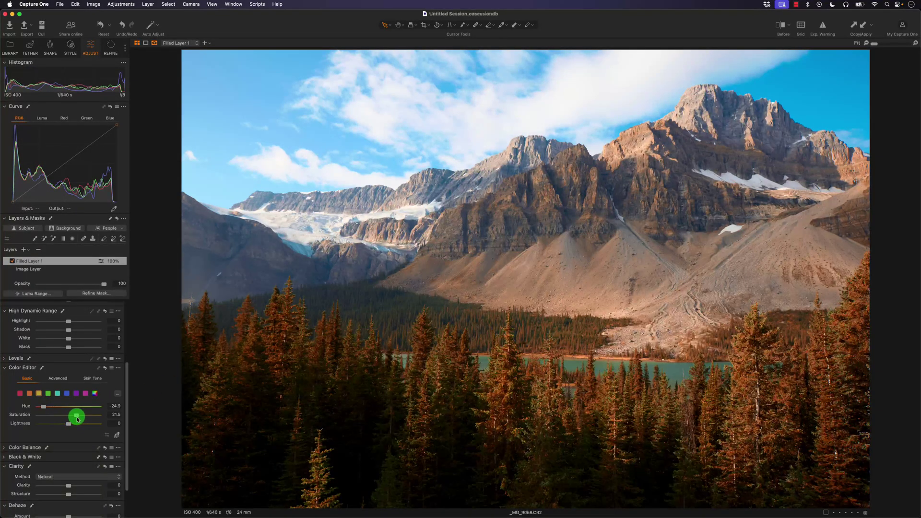
pyautogui.click(20, 394)
pyautogui.click(67, 407)
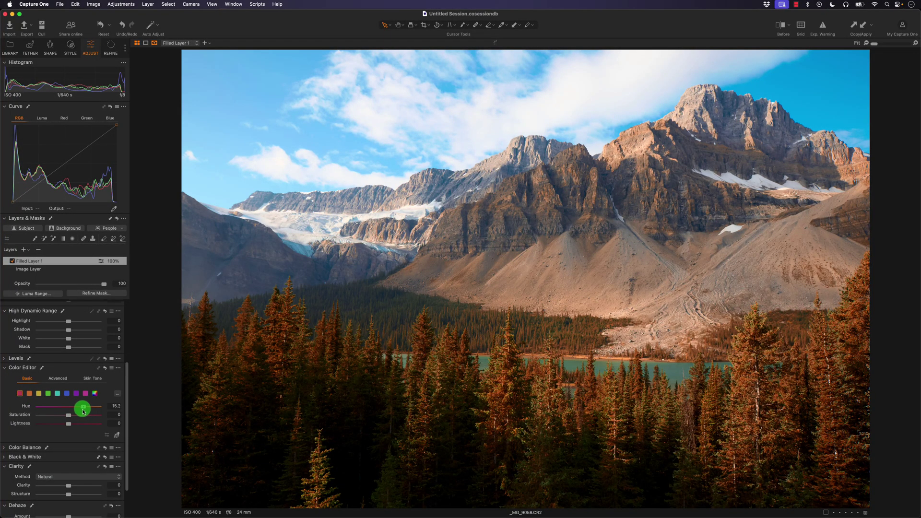
pyautogui.moveTo(83, 410); pyautogui.dragTo(81, 411)
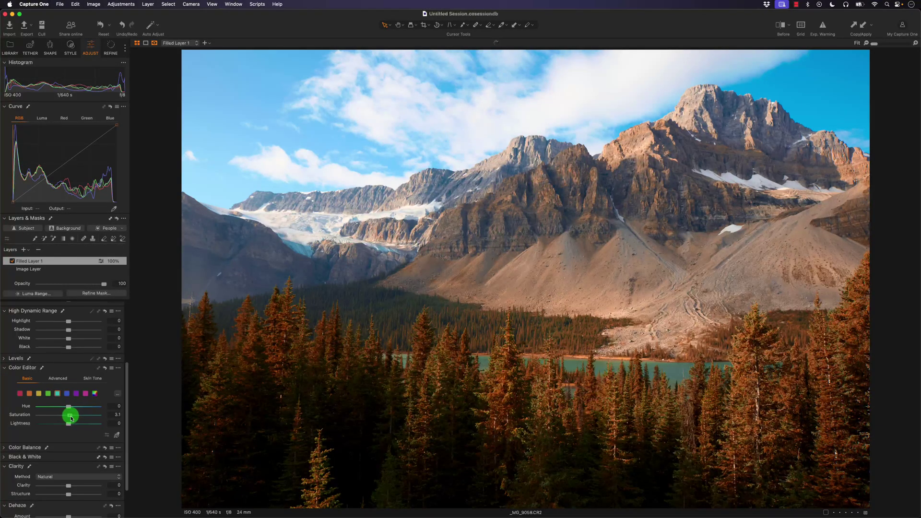
# - Try stronger cyan and blue saturation, then reset both back to 0
pyautogui.moveTo(71, 418)
pyautogui.mouseDown()
pyautogui.moveTo(87, 419)
pyautogui.moveTo(67, 421)
pyautogui.mouseUp()
pyautogui.doubleClick(67, 415)
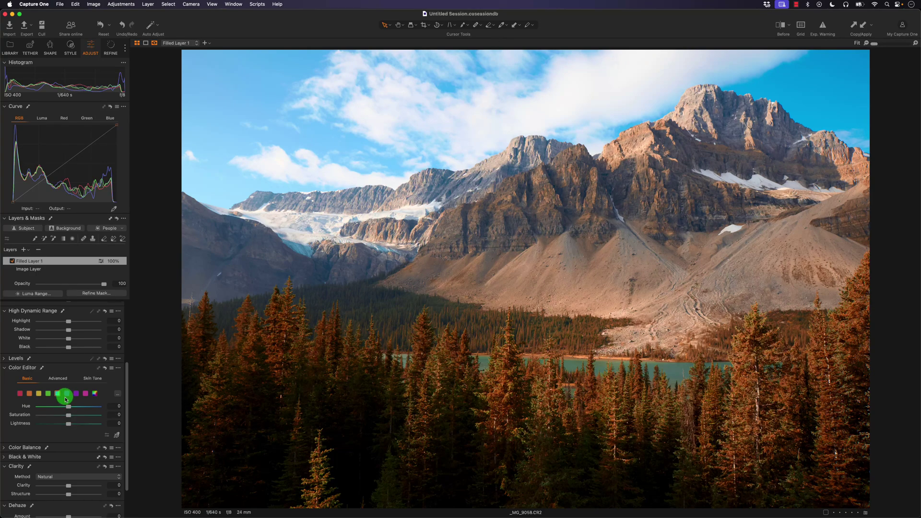
pyautogui.click(67, 394)
pyautogui.moveTo(68, 417); pyautogui.dragTo(92, 421)
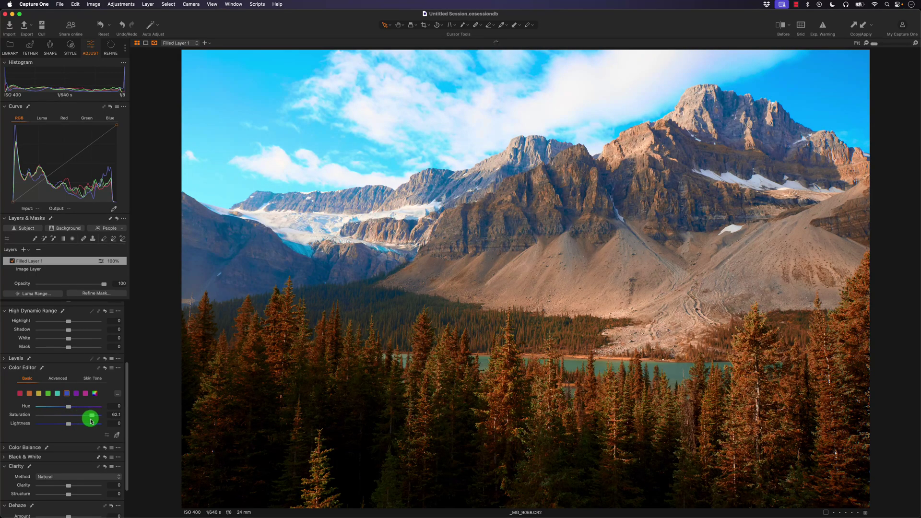
pyautogui.doubleClick(91, 416)
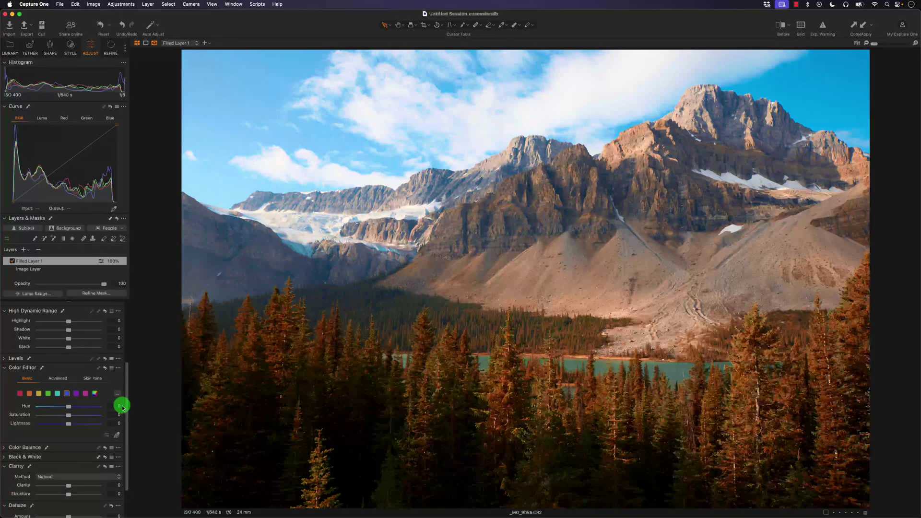
pyautogui.scroll(3, 126, 413)
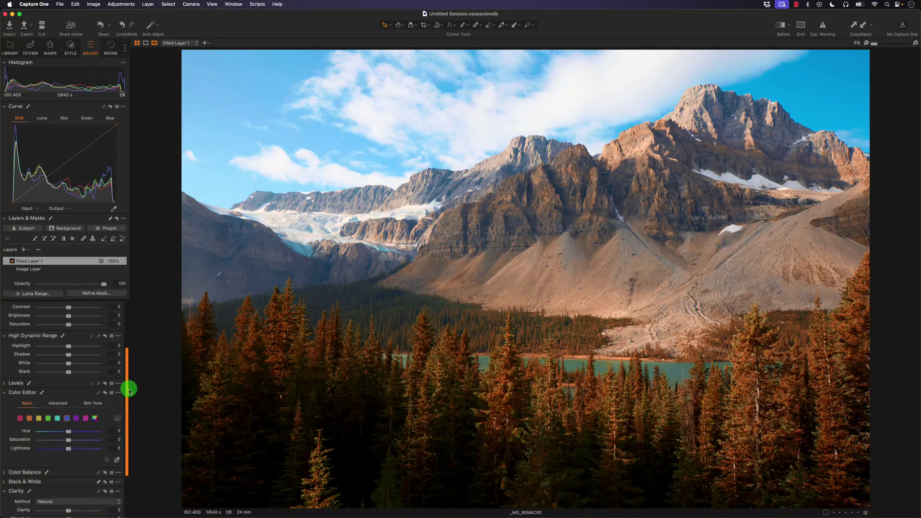
# - On the Image Layer, set Structure to 18 and reset Clarity to 0
pyautogui.click(34, 273)
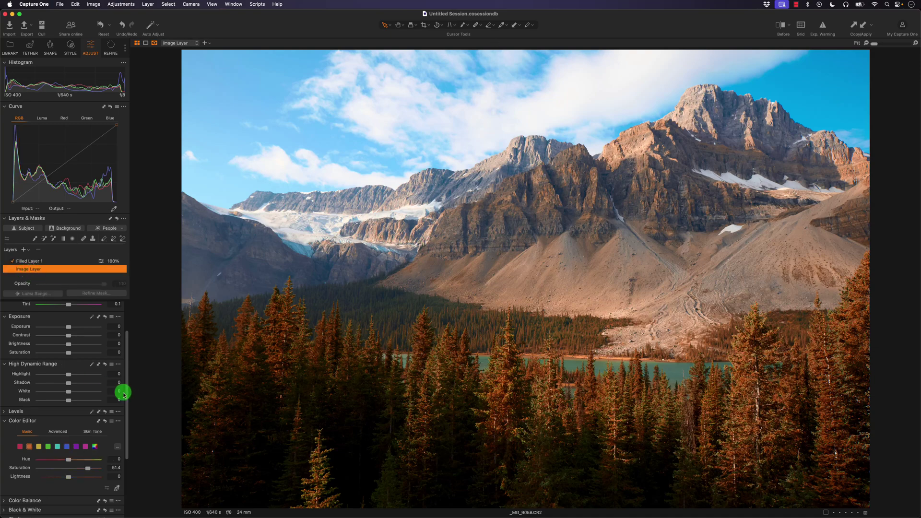
pyautogui.moveTo(128, 393); pyautogui.dragTo(77, 441)
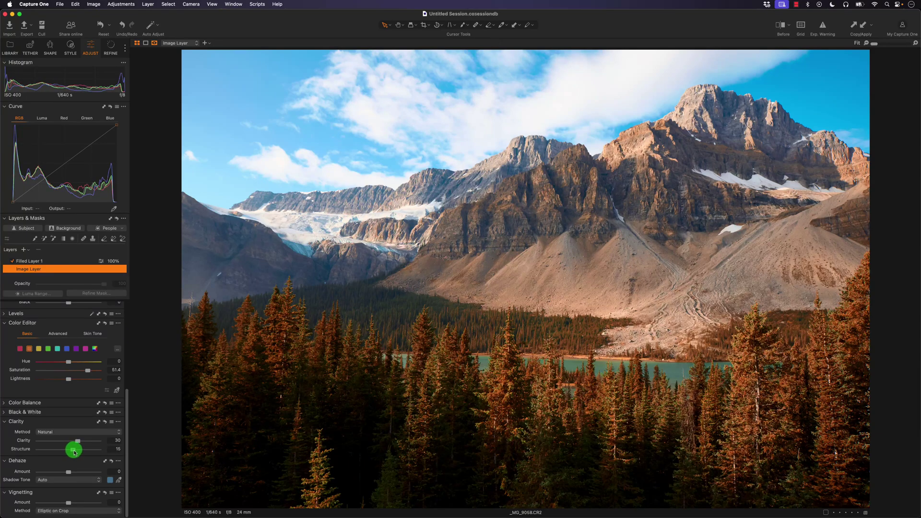
pyautogui.moveTo(74, 452); pyautogui.dragTo(76, 450)
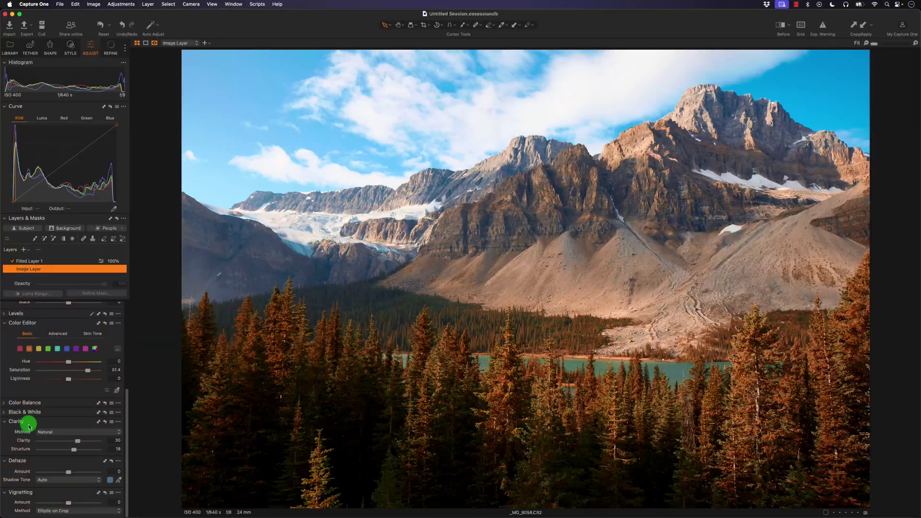
pyautogui.doubleClick(79, 441)
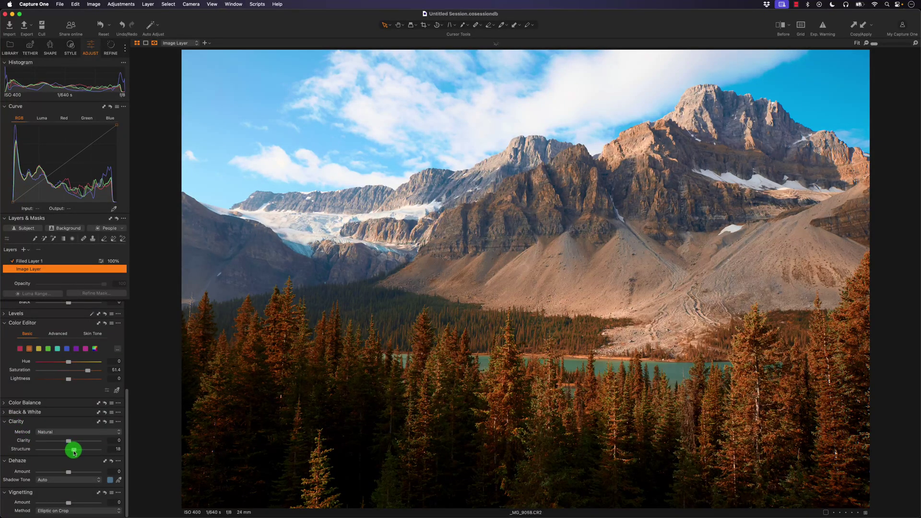
pyautogui.moveTo(126, 446); pyautogui.dragTo(126, 411)
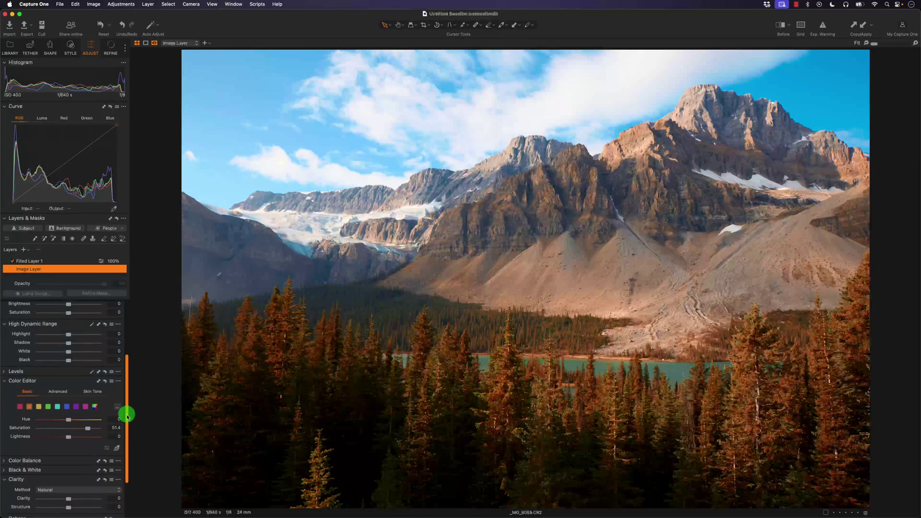
# - Create Adjustment Layer 1 and mask the mountains with the Magic Brush, viewing the mask
pyautogui.click(24, 250)
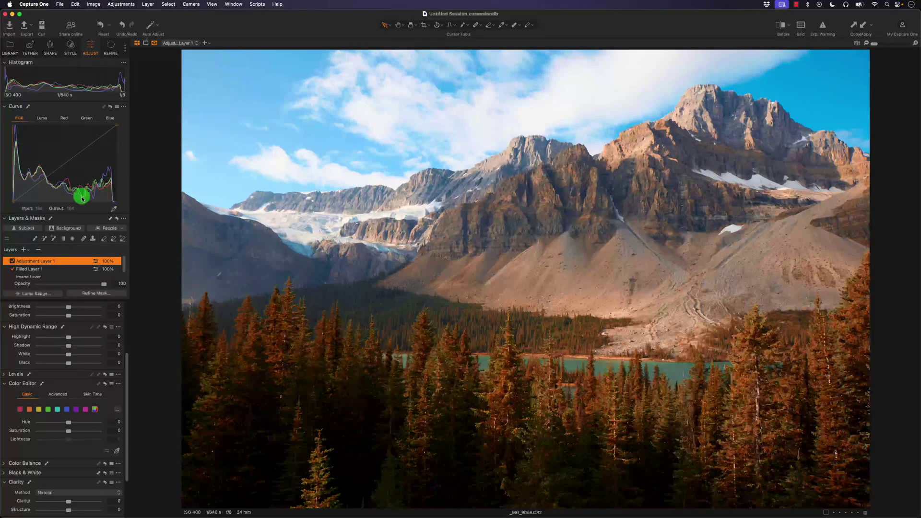
pyautogui.click(54, 240)
pyautogui.click(498, 190)
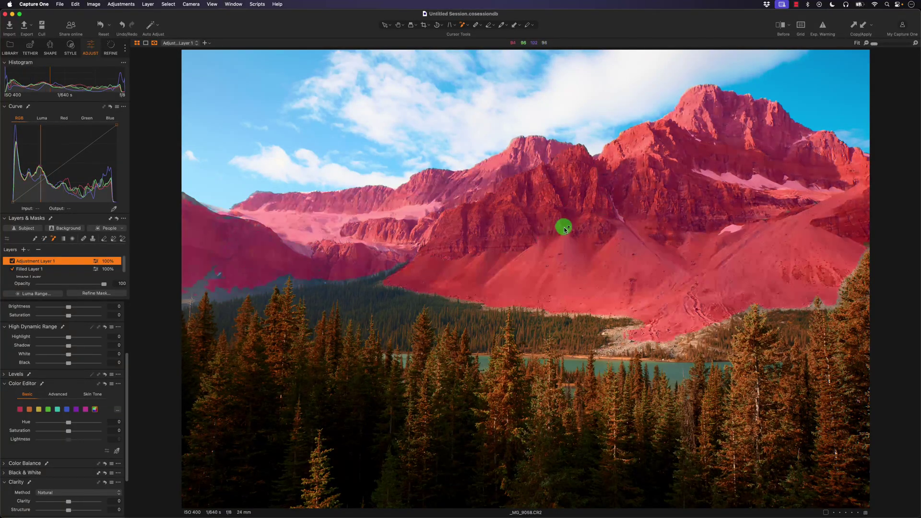
pyautogui.click(535, 224)
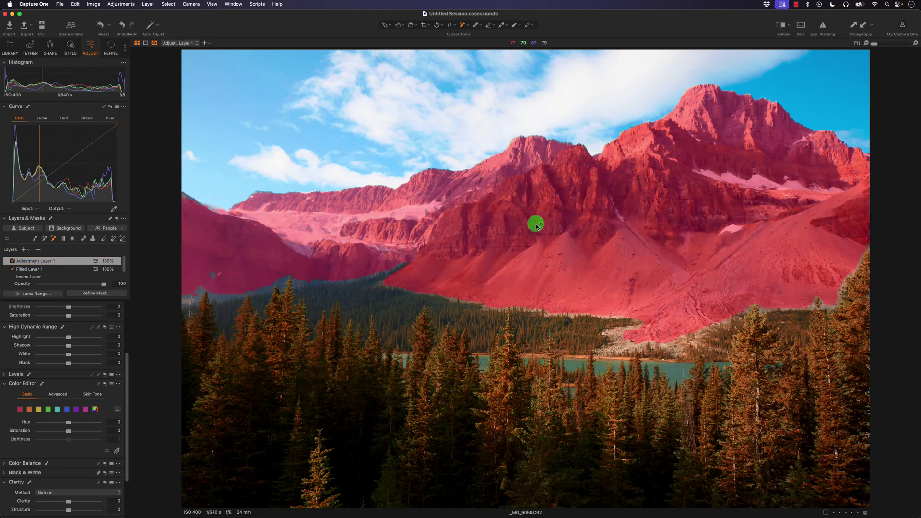
pyautogui.press('m')
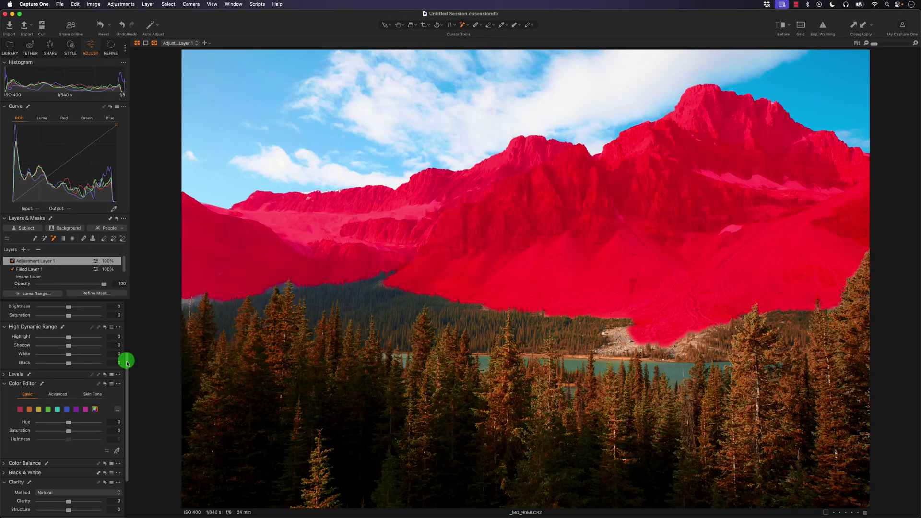
pyautogui.moveTo(127, 363); pyautogui.dragTo(128, 312)
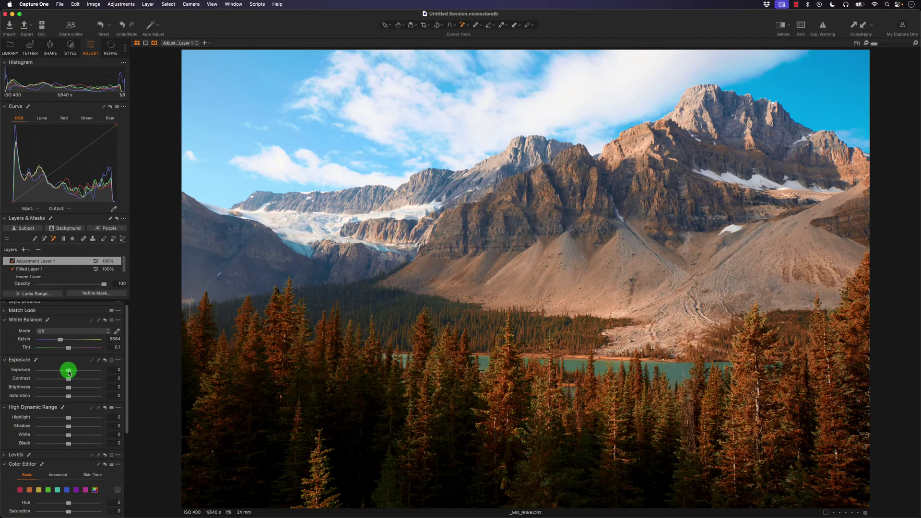
# - Darken the masked mountains and set their Clarity to 50 and Structure to 25
pyautogui.moveTo(69, 372); pyautogui.dragTo(38, 374)
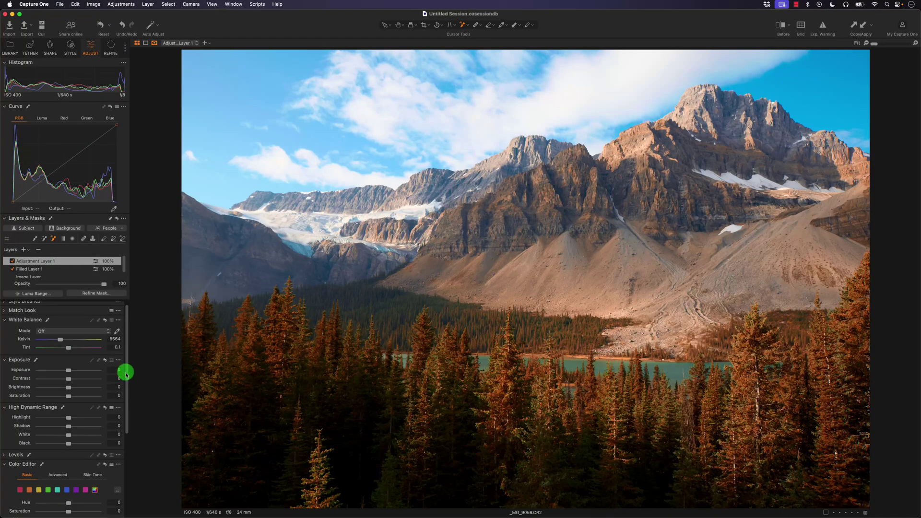
pyautogui.scroll(-1, 127, 375)
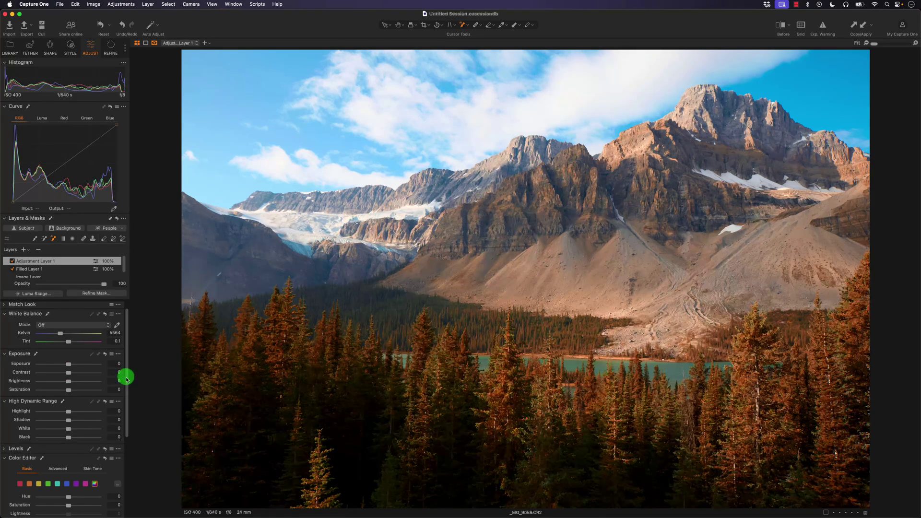
pyautogui.scroll(-5, 126, 378)
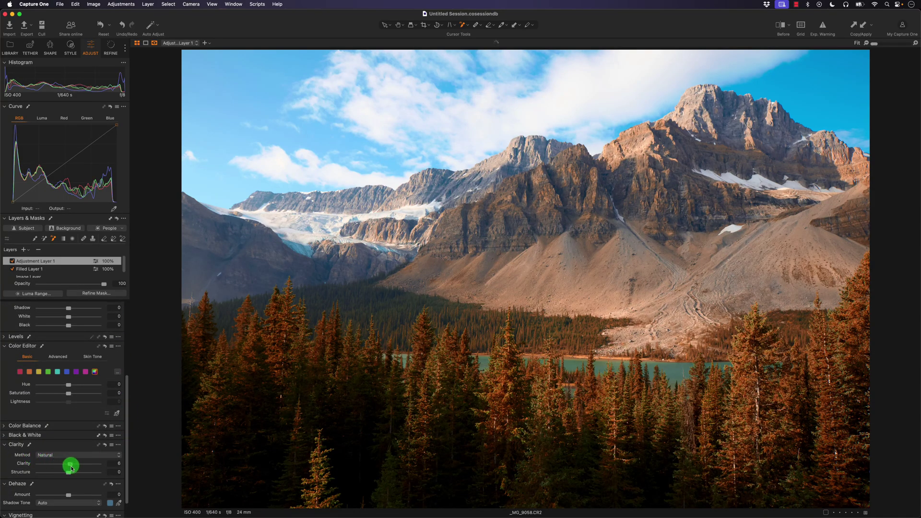
pyautogui.moveTo(71, 468); pyautogui.dragTo(84, 468)
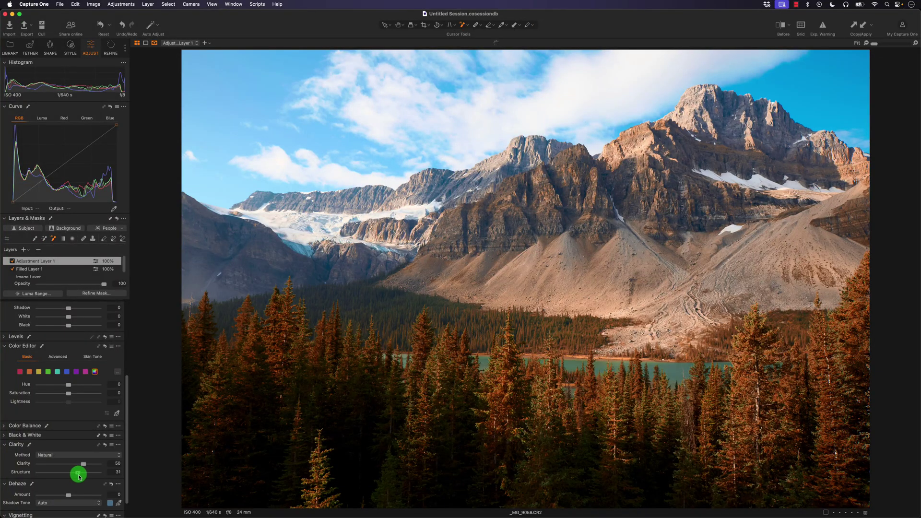
pyautogui.moveTo(79, 476); pyautogui.dragTo(76, 476)
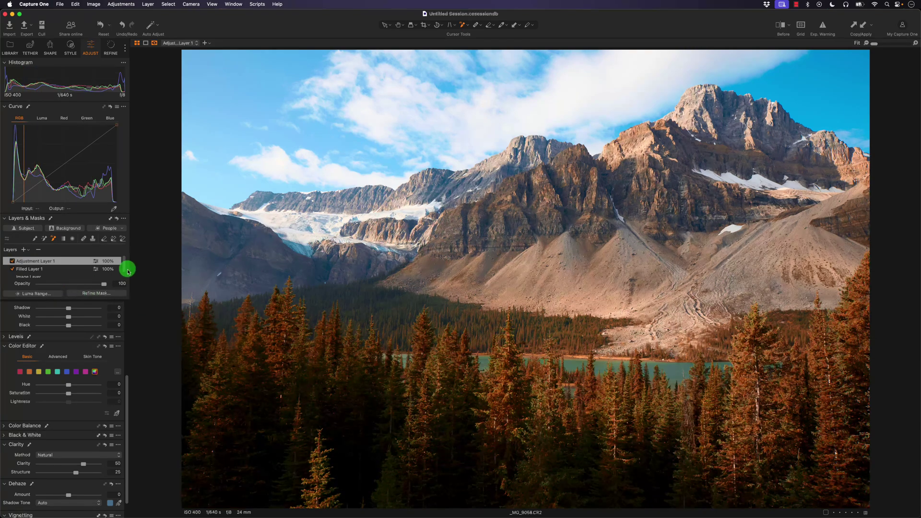
# - On the Image Layer, set Dehaze to 40 and the vignette amount to −1.3
pyautogui.scroll(-1, 122, 267)
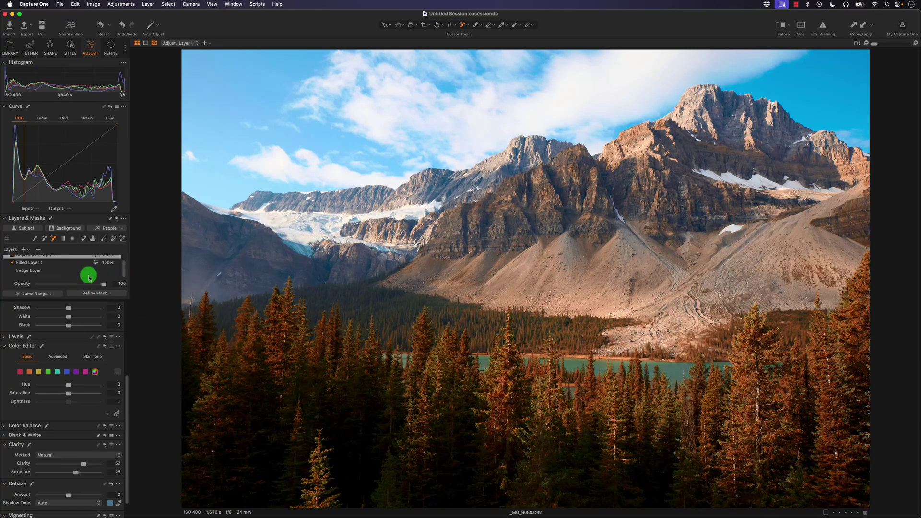
pyautogui.click(63, 271)
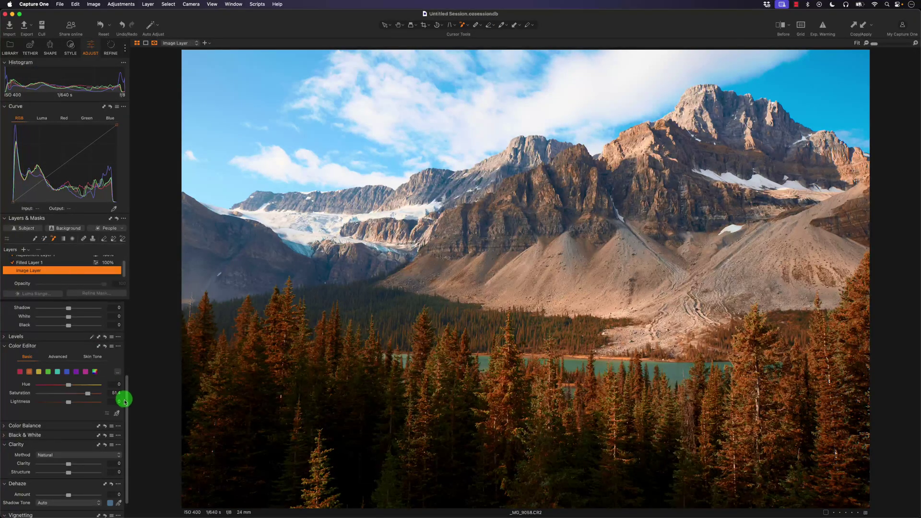
pyautogui.scroll(-2, 125, 408)
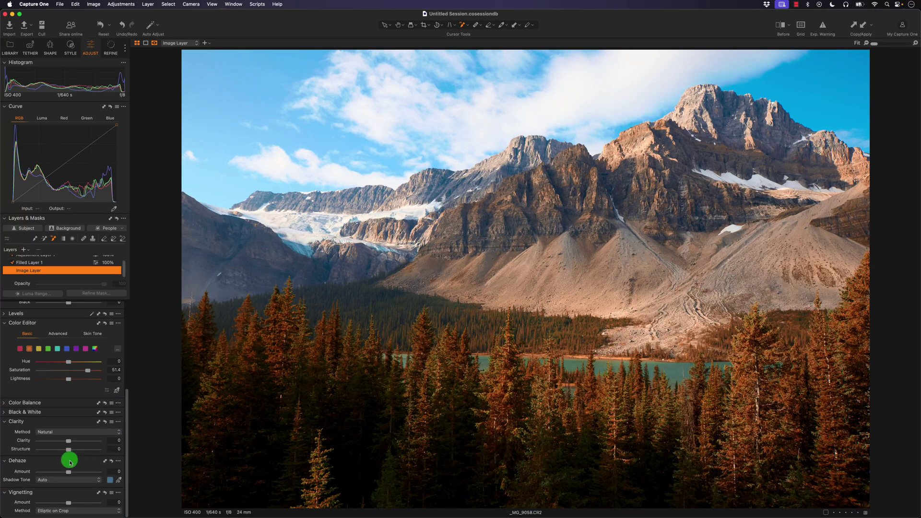
pyautogui.moveTo(70, 474)
pyautogui.mouseDown()
pyautogui.moveTo(82, 476)
pyautogui.moveTo(75, 476)
pyautogui.mouseUp()
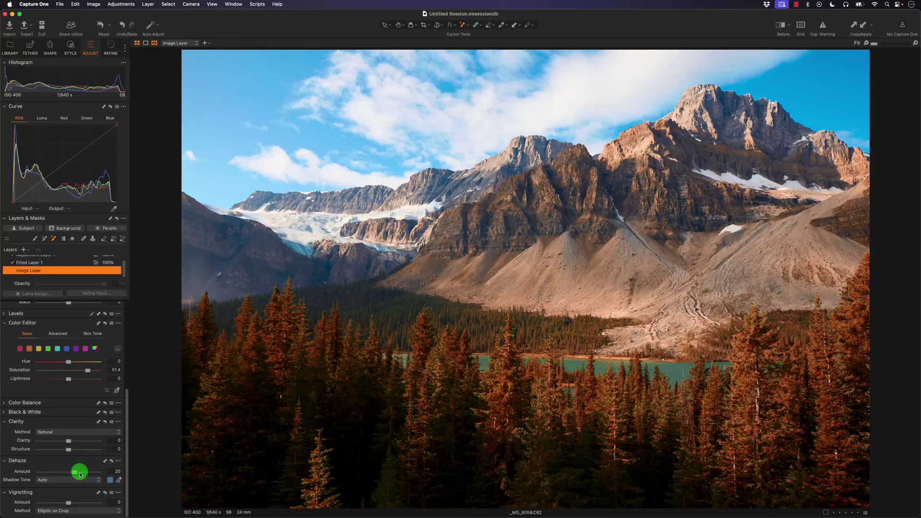
pyautogui.moveTo(79, 476)
pyautogui.mouseDown()
pyautogui.moveTo(95, 479)
pyautogui.moveTo(84, 479)
pyautogui.mouseUp()
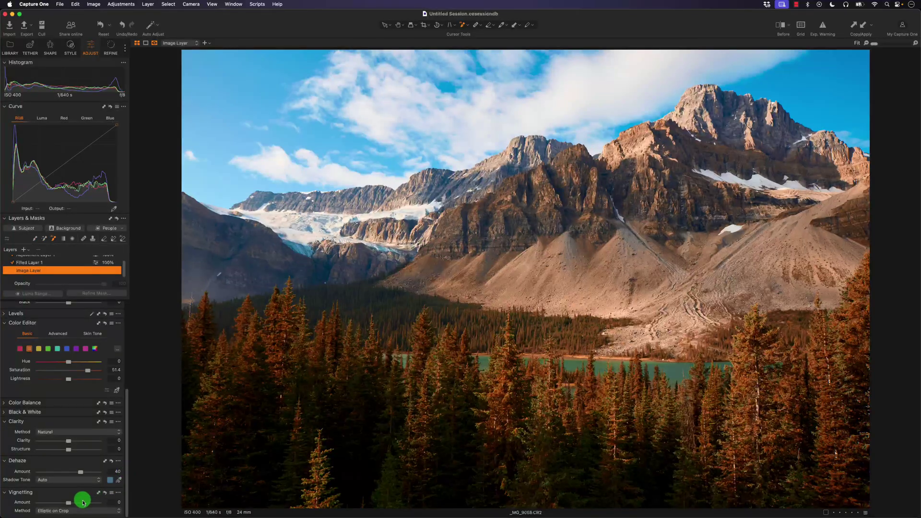
pyautogui.moveTo(83, 502); pyautogui.dragTo(58, 503)
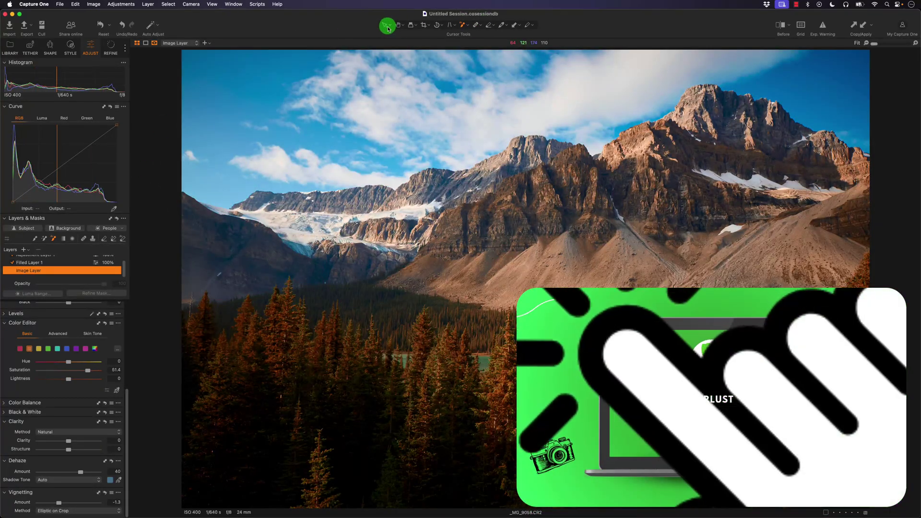
pyautogui.click(386, 28)
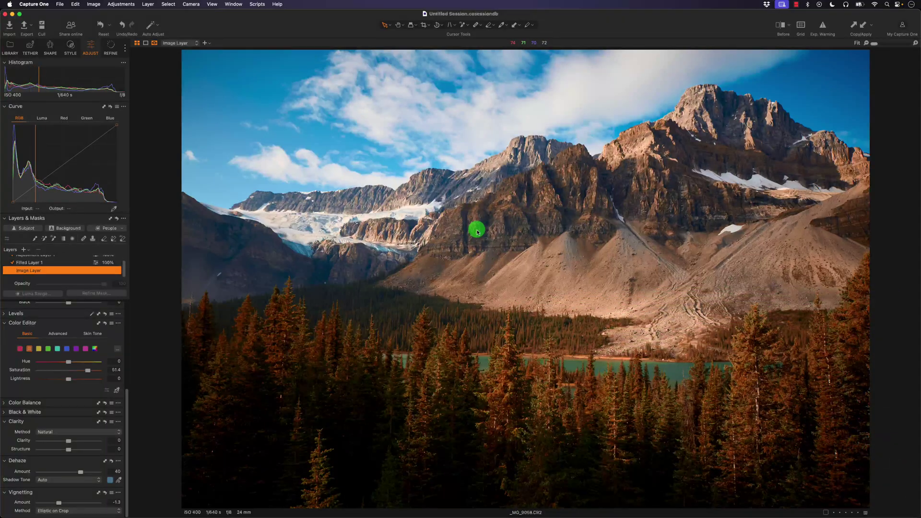
pyautogui.press('y')
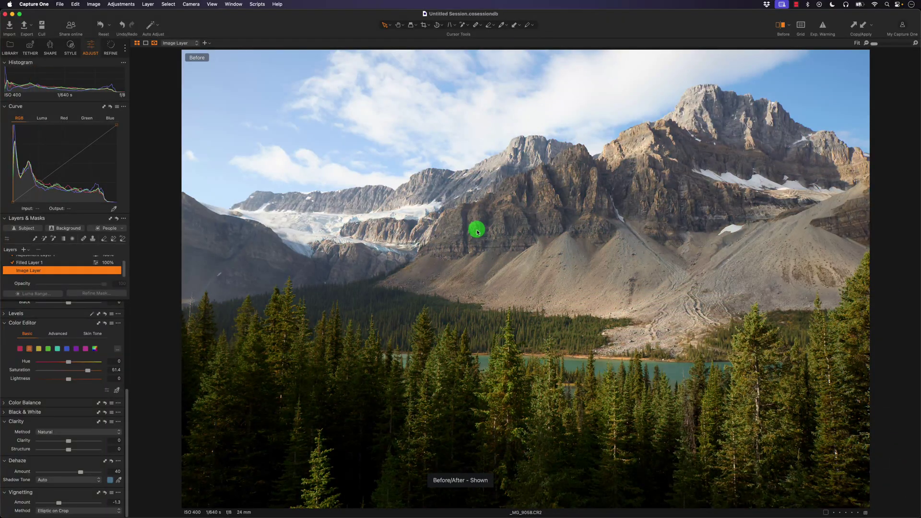
pyautogui.press('y')
pyautogui.press('y')
pyautogui.press('y')
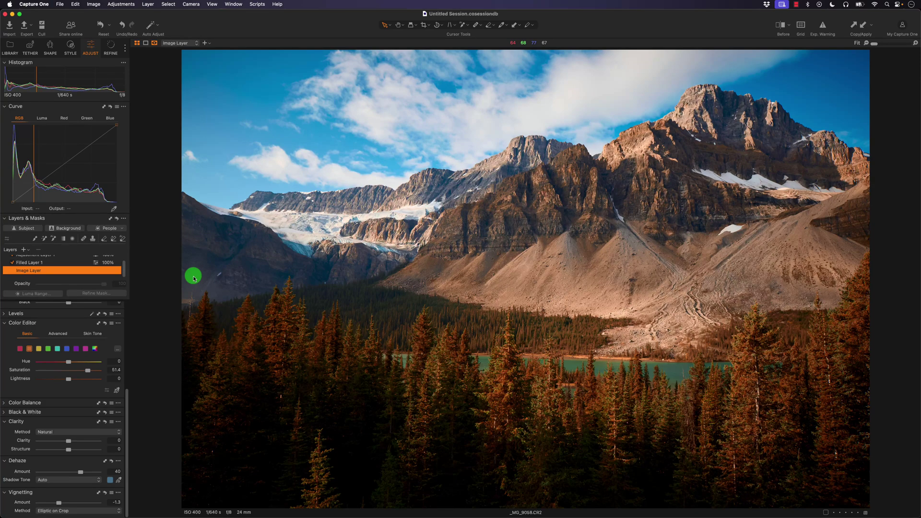
pyautogui.moveTo(194, 278); pyautogui.dragTo(200, 278)
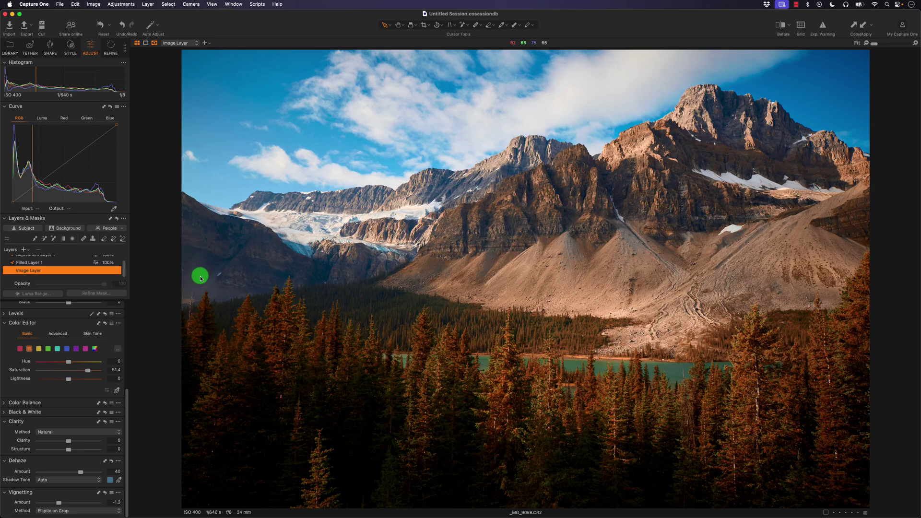